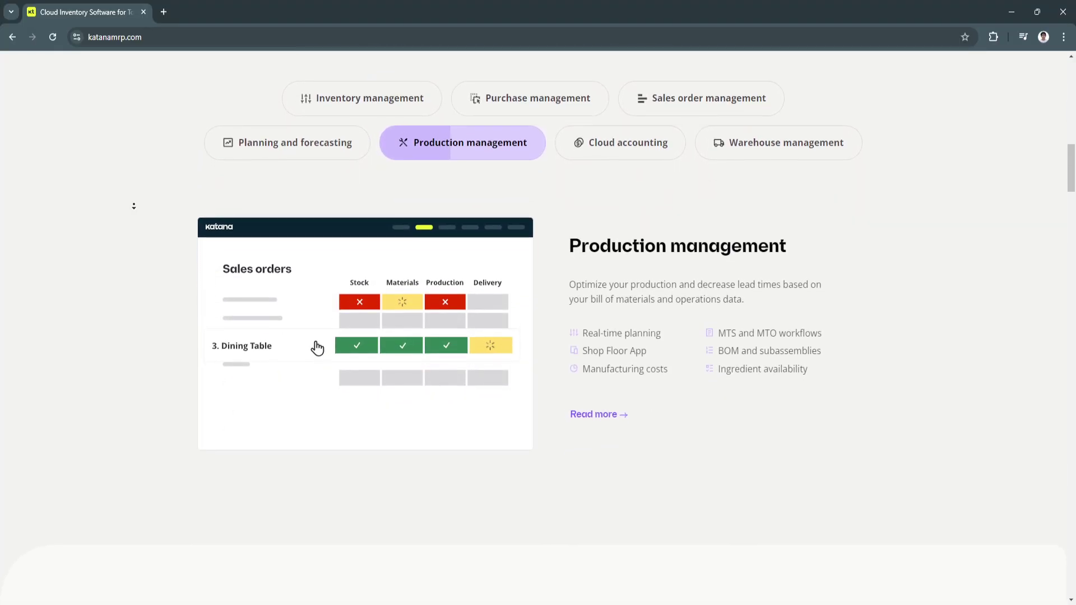
- Autoscroll down the homepage past Let's get started to the footer's company links and copyright
middle_click(134, 210)
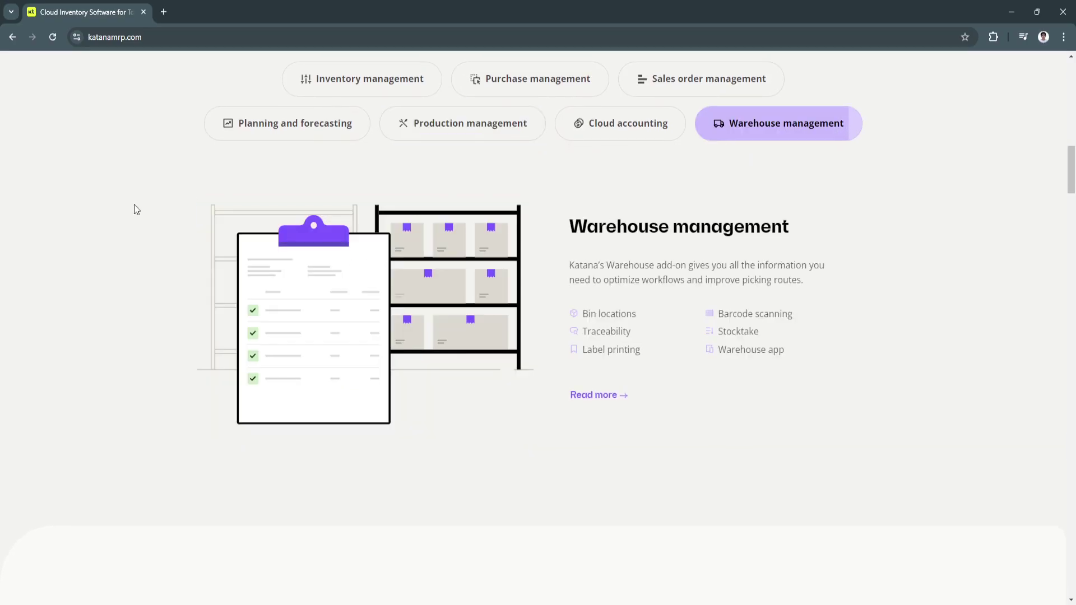
middle_click(134, 205)
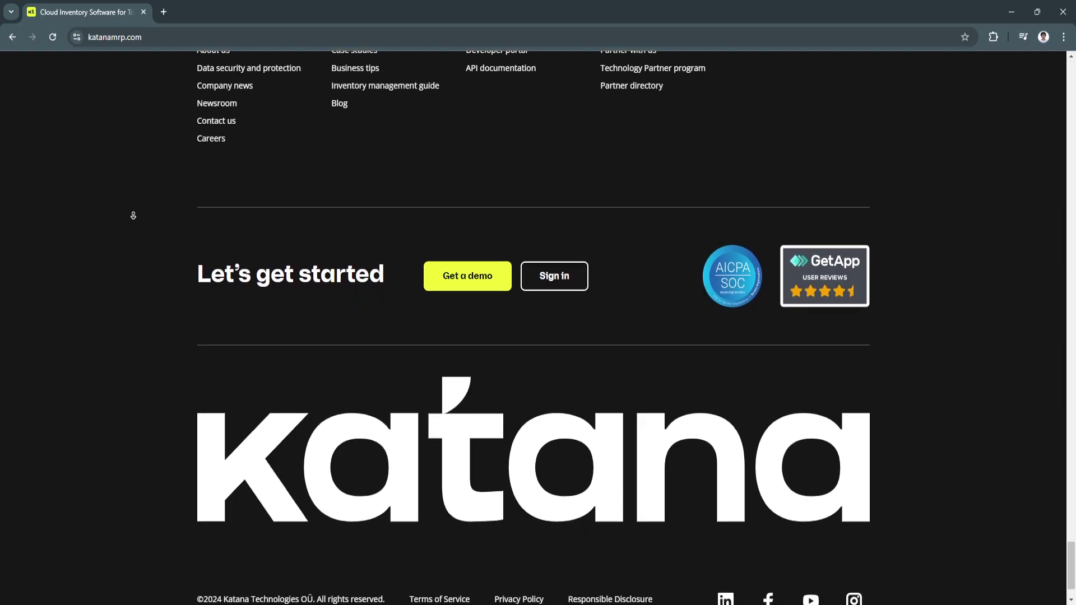
scroll(475, 380, up, 1)
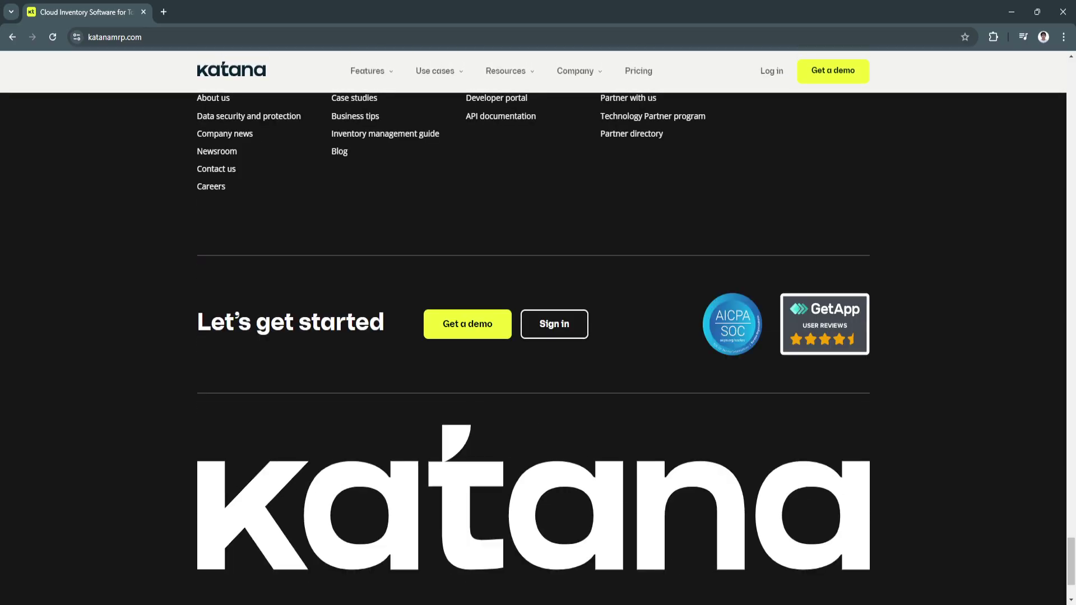
drag(1072, 554, 1072, 66)
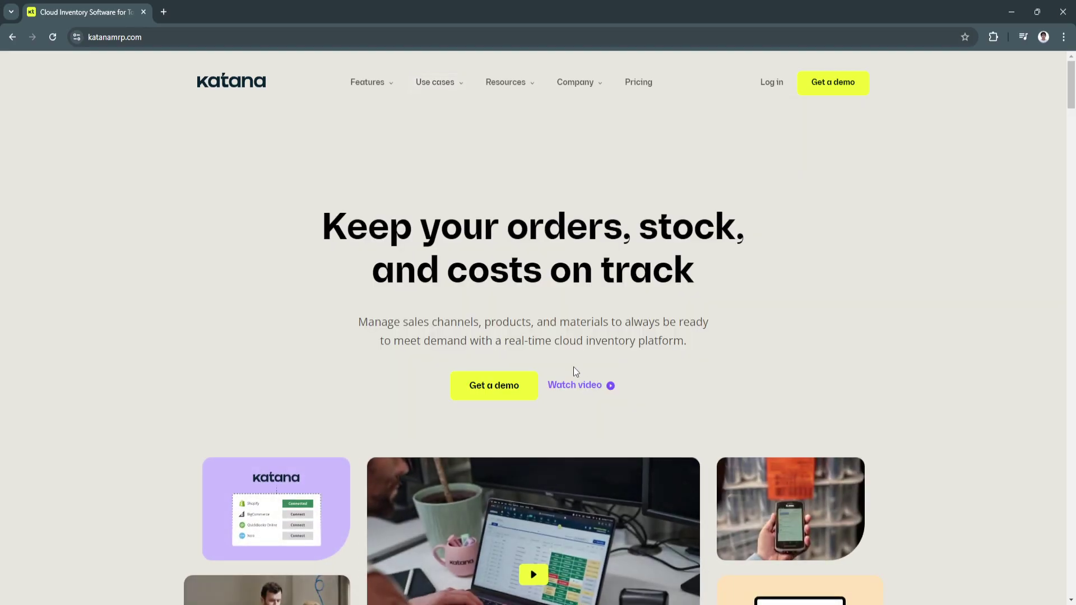
- Go to the Pricing page showing Starter $179, Standard $359 and Professional $799 monthly plans
click(639, 91)
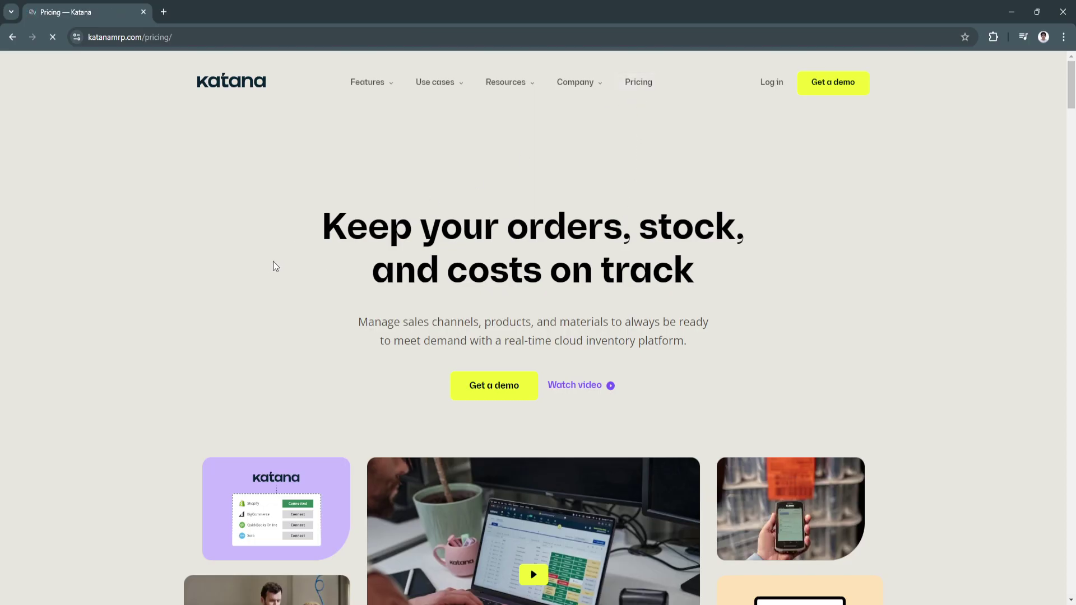
scroll(260, 291, down, 3)
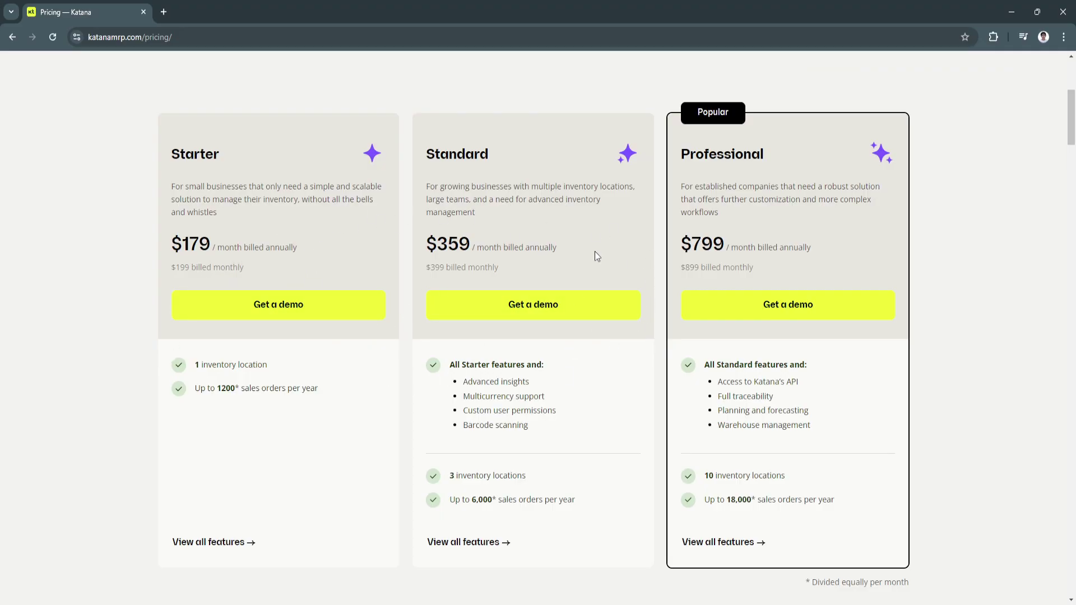
scroll(562, 415, down, 1)
scroll(562, 425, up, 1)
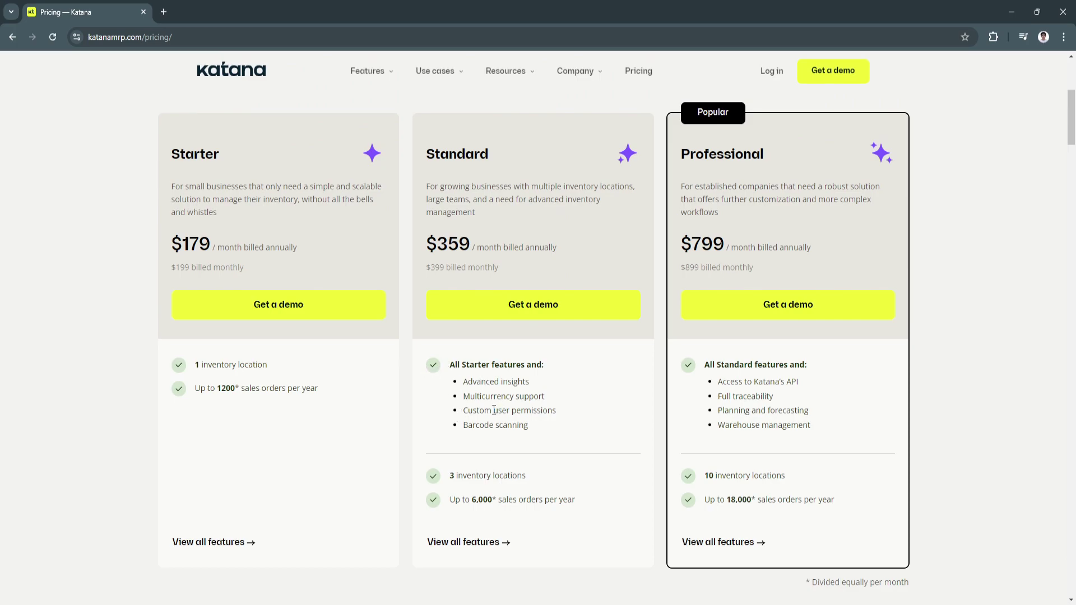
scroll(497, 434, down, 2)
scroll(496, 435, down, 7)
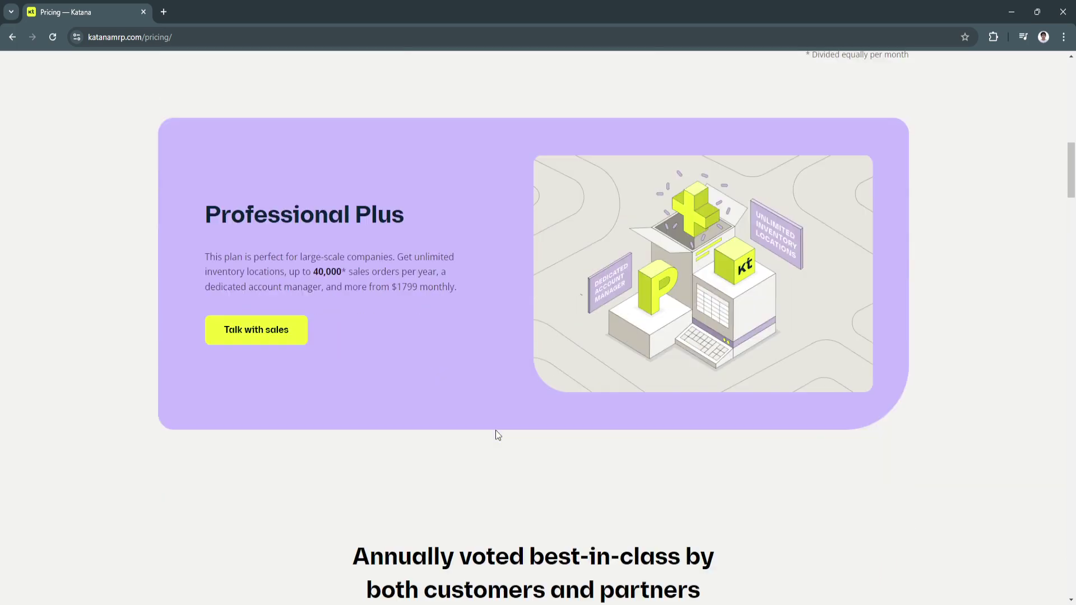
scroll(495, 434, up, 9)
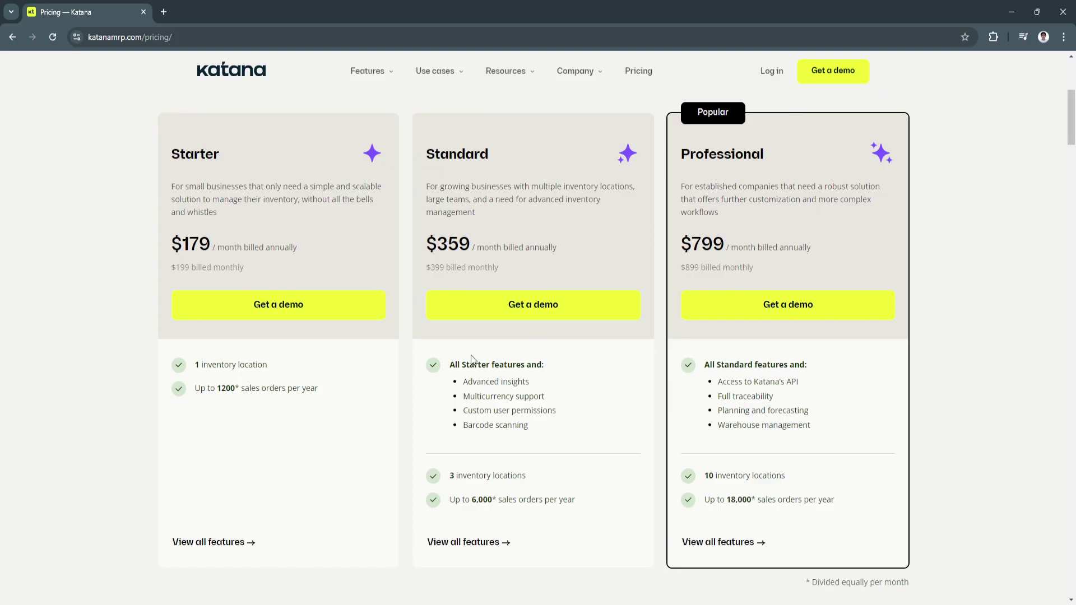
scroll(456, 401, up, 1)
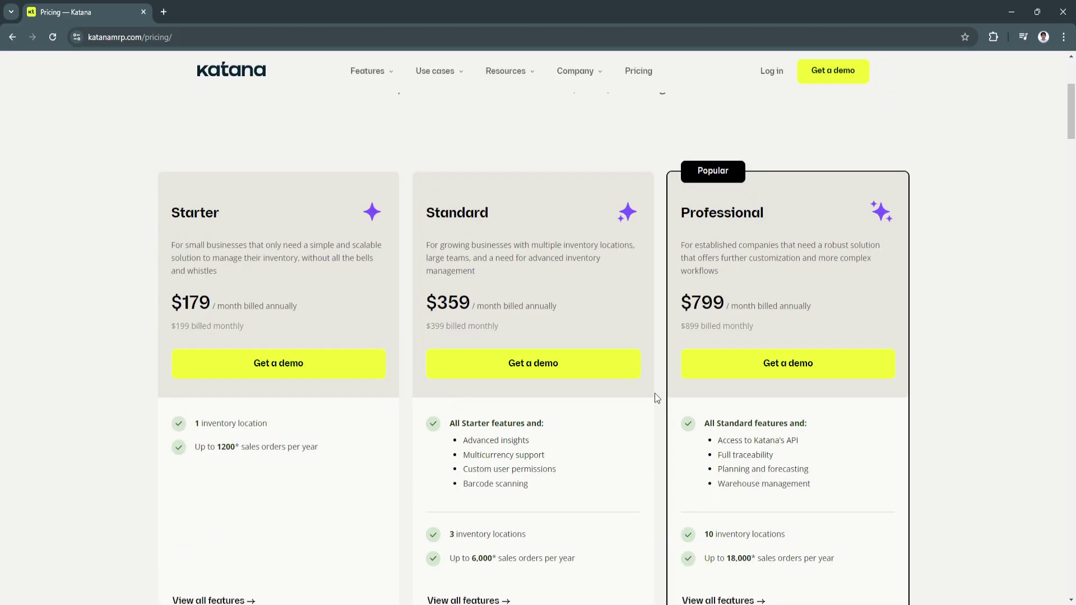
scroll(660, 399, down, 1)
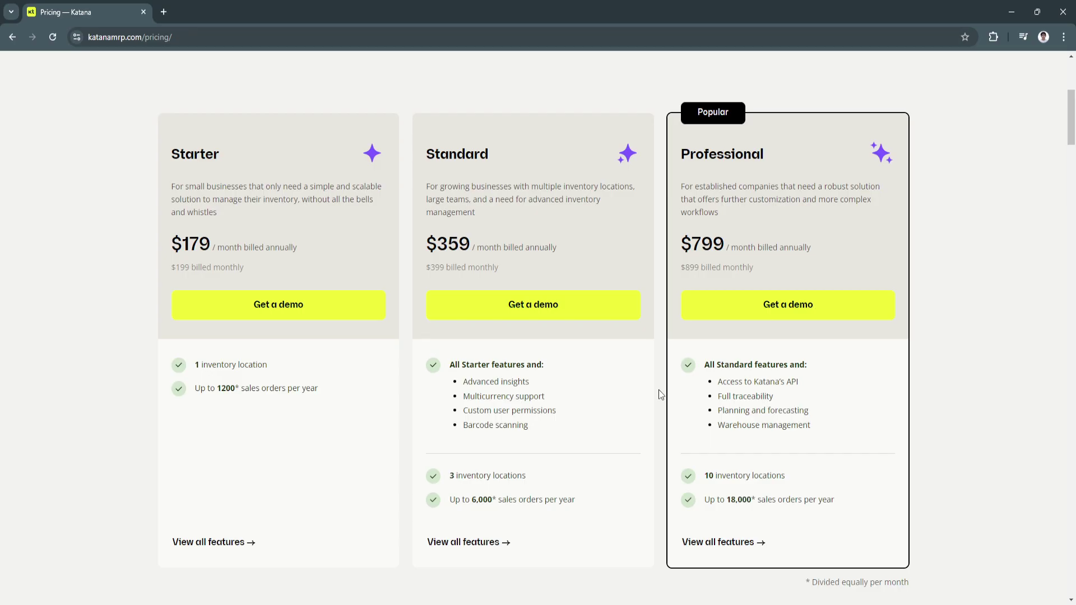
scroll(658, 389, up, 1)
scroll(658, 389, down, 2)
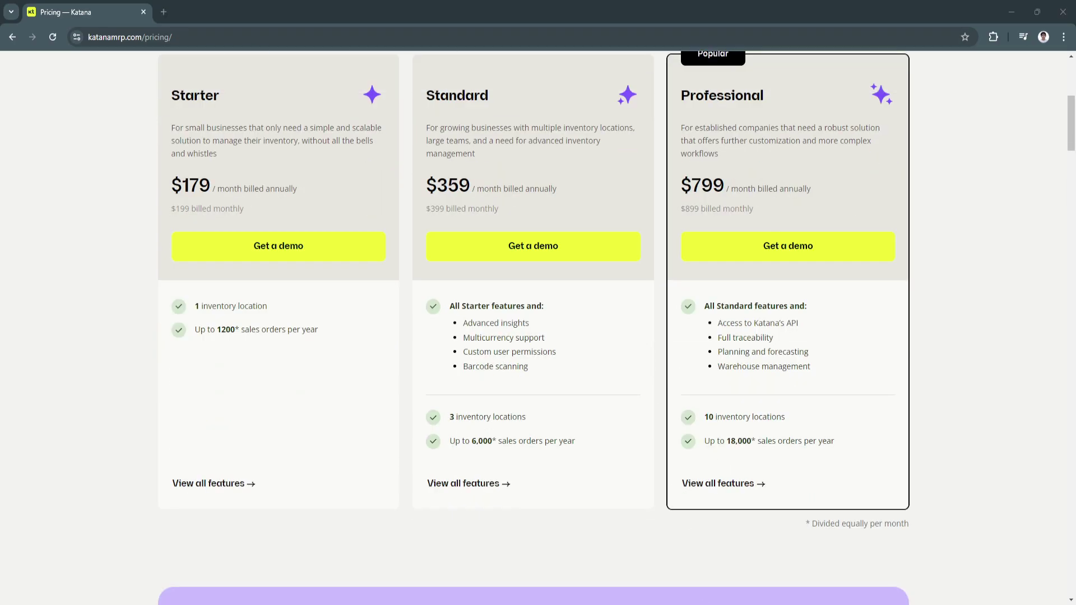
scroll(507, 372, up, 4)
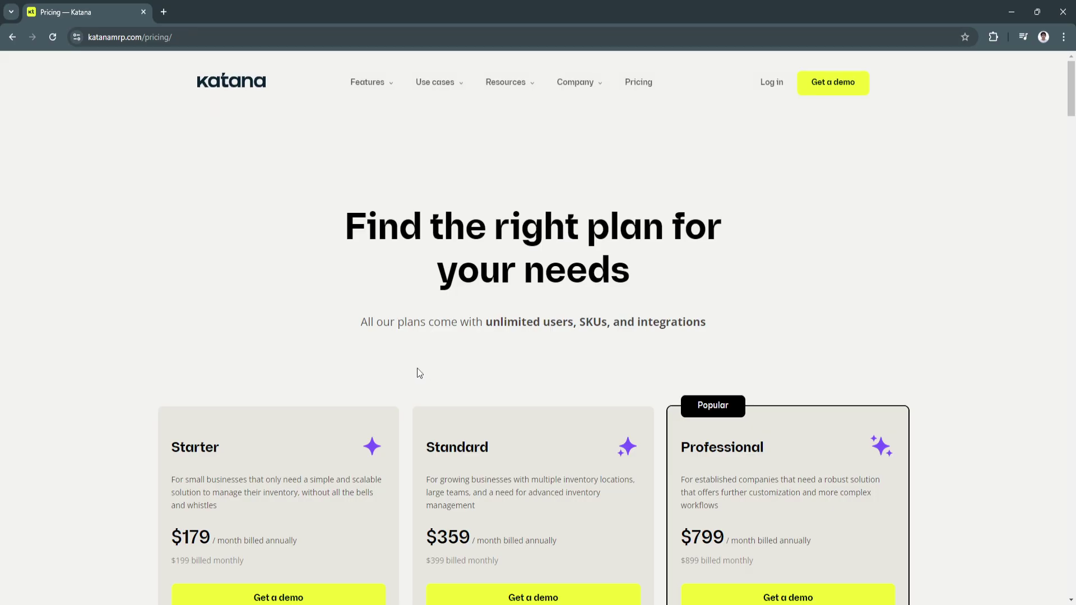